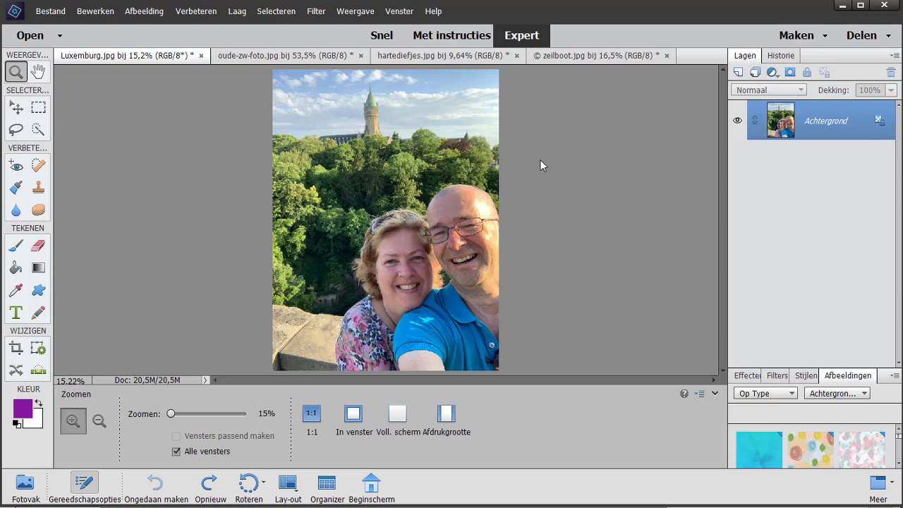
Show the Photo Bin with thumbnails of all four open photos.
left_click(24, 486)
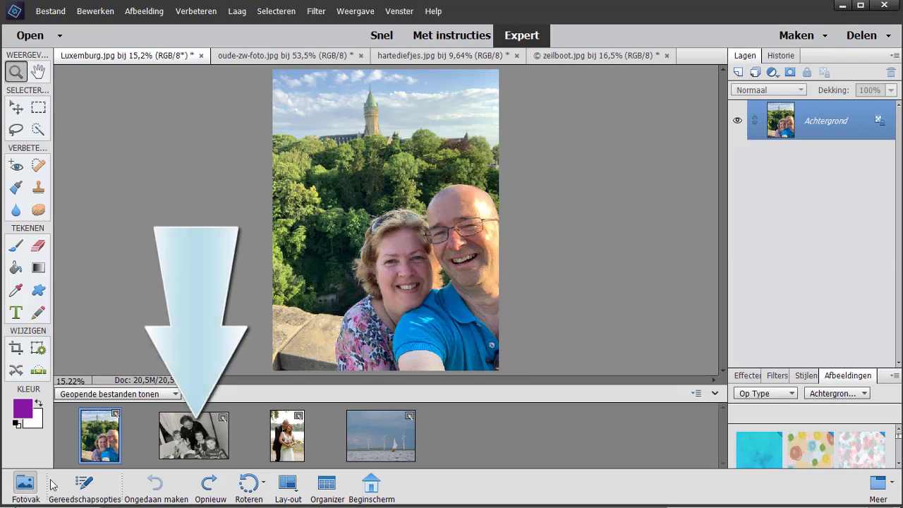
Make oude-zw-foto the active photo and open the Verbeteren menu.
left_click(176, 432)
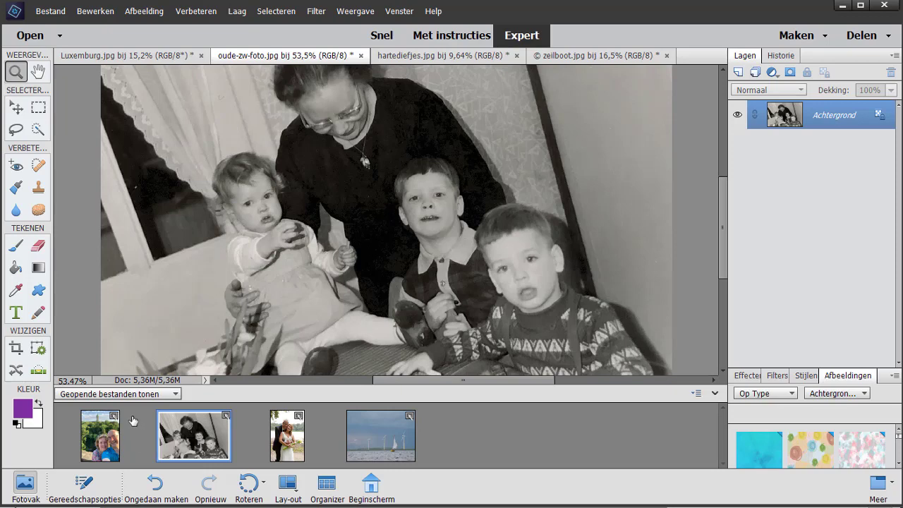
left_click(196, 14)
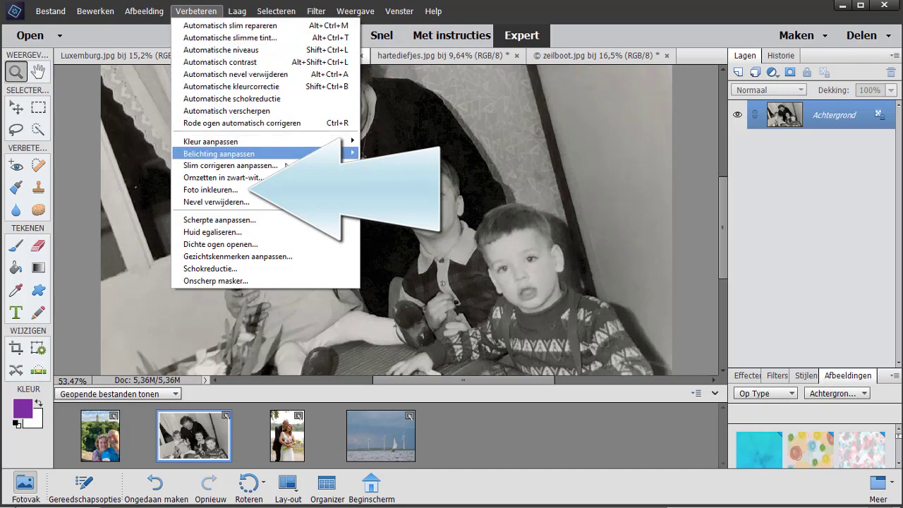
Start Foto inkleuren, preview all four automatic colour variants, and keep the first one.
left_click(286, 190)
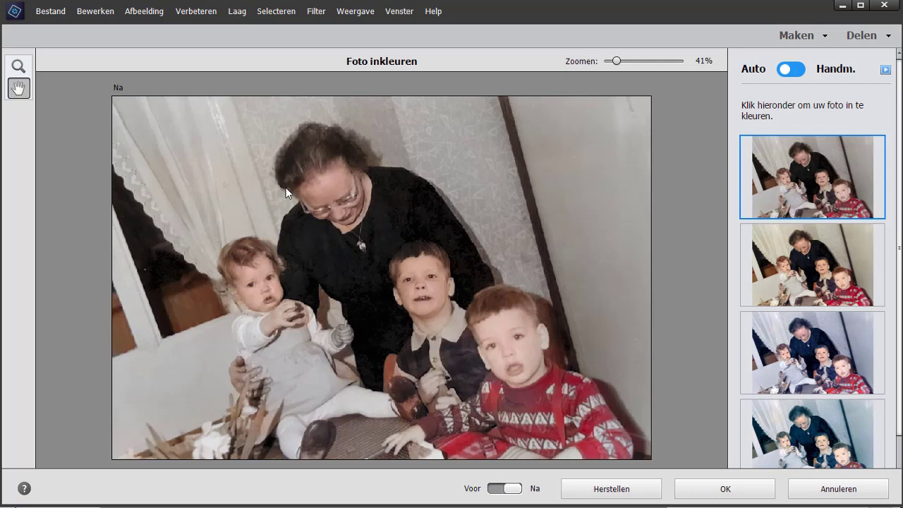
left_click(776, 266)
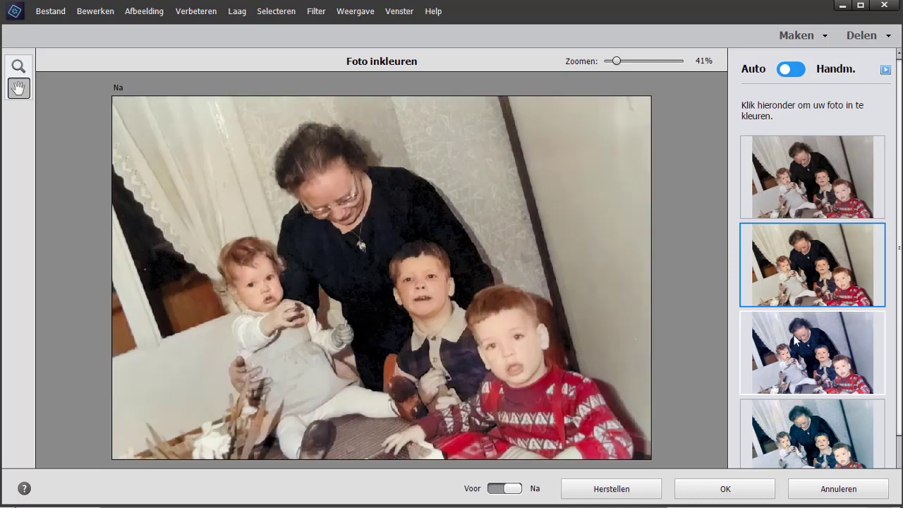
left_click(795, 340)
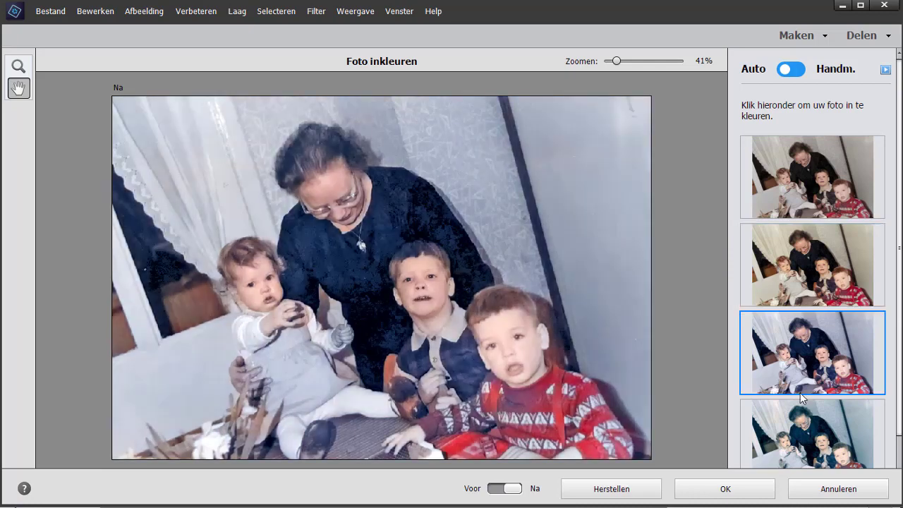
left_click(802, 421)
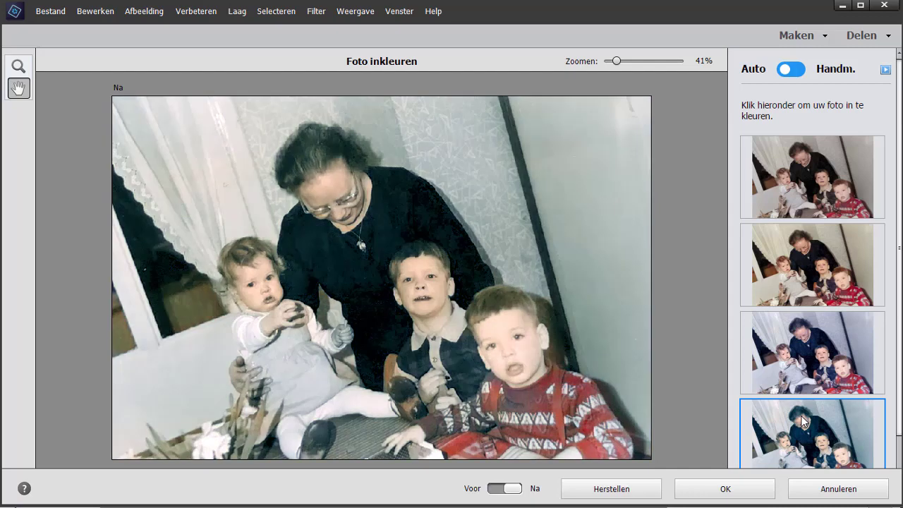
left_click(816, 192)
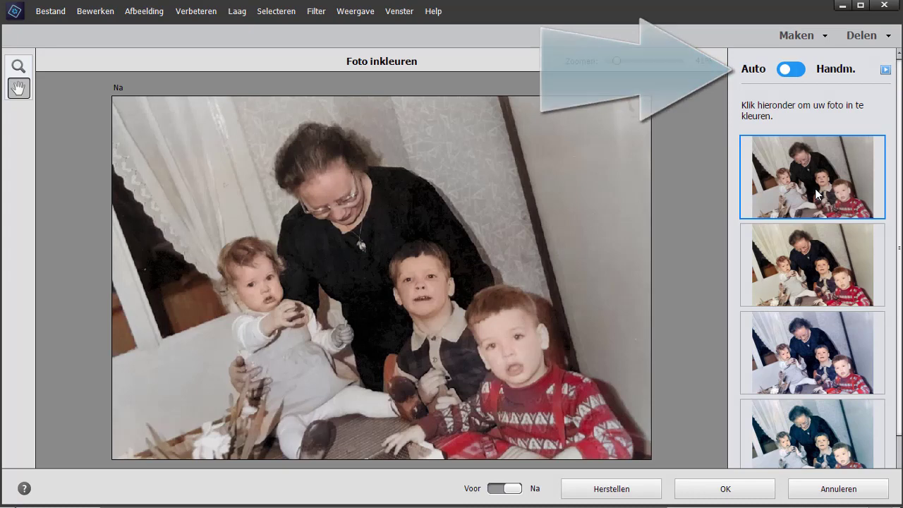
In manual mode, quick-select a patch beside the baby's hand and mark it with a colour droplet.
left_click(797, 70)
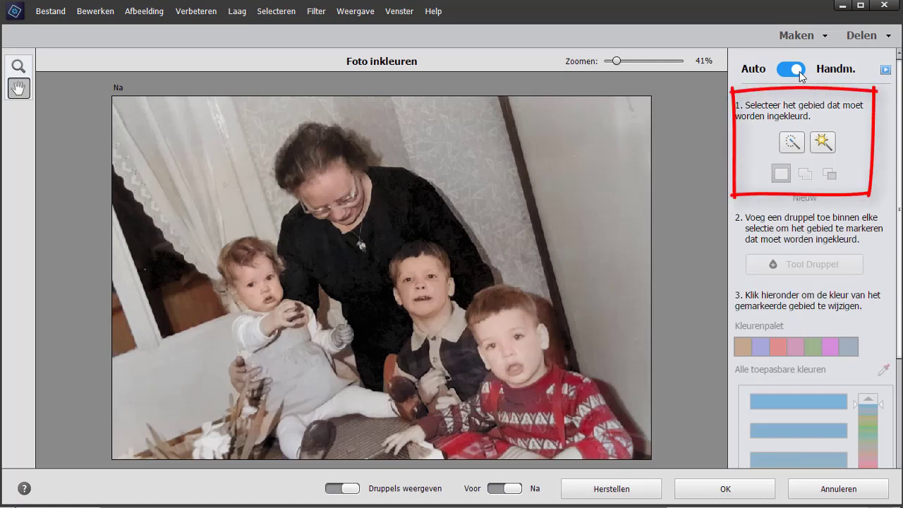
left_click(794, 144)
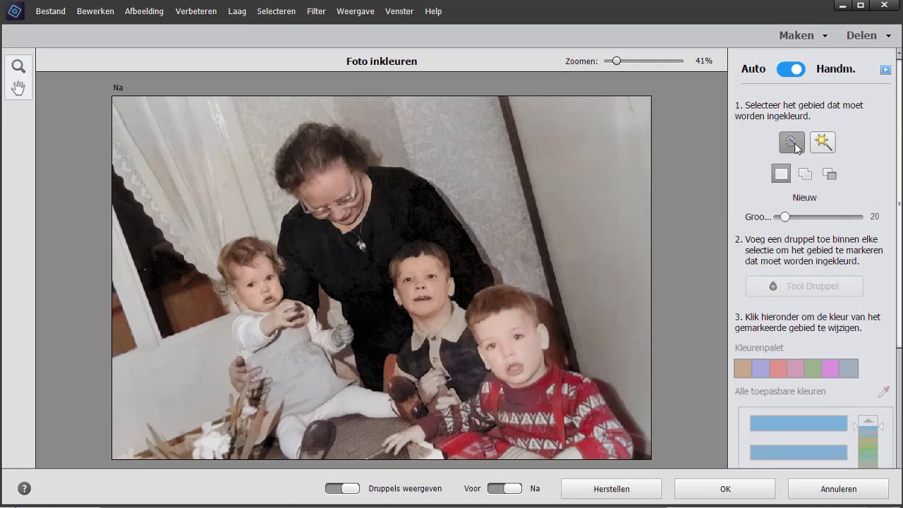
left_click(342, 335)
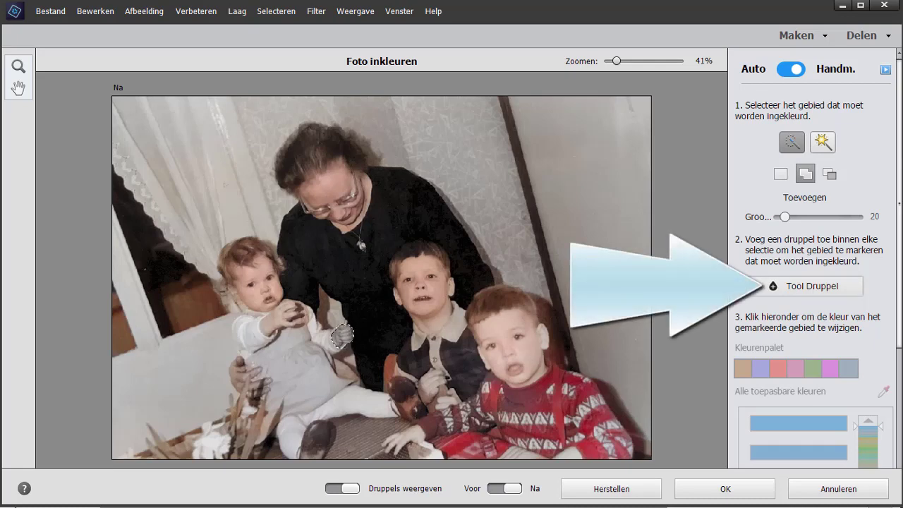
left_click(784, 288)
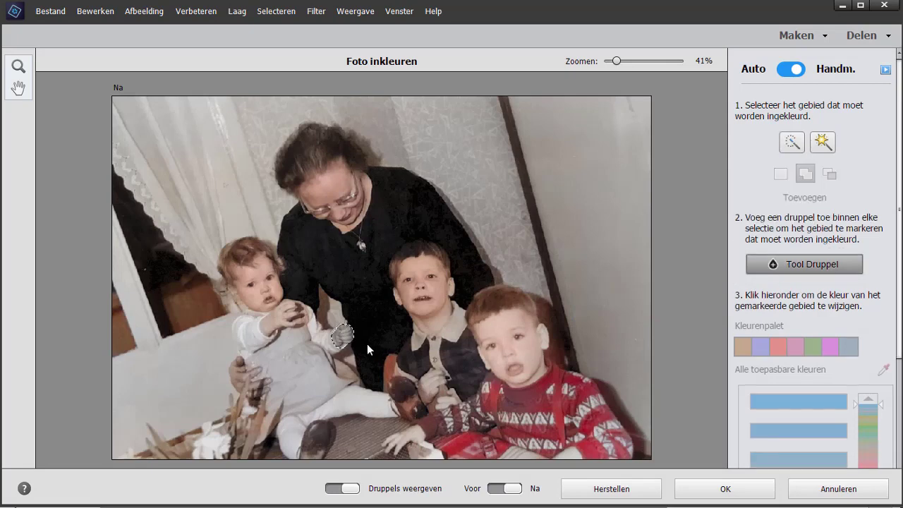
left_click(341, 336)
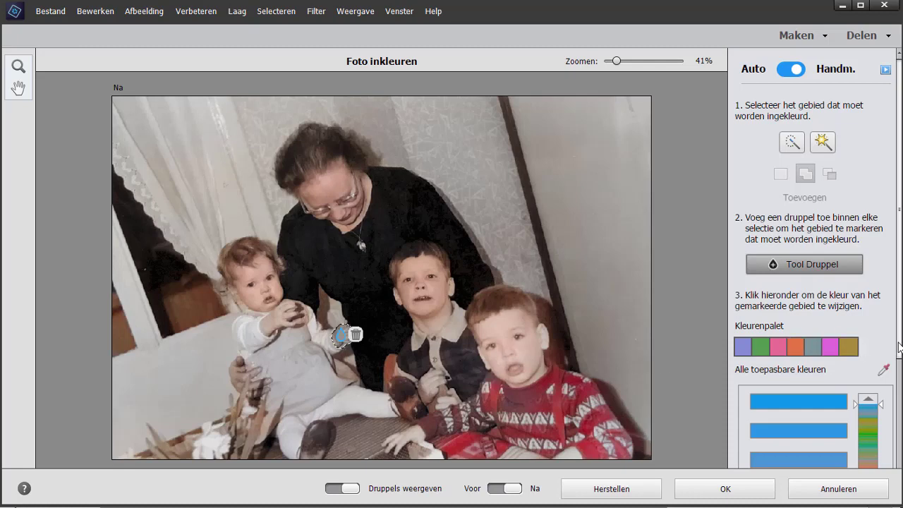
scroll(896, 349, "down", 4)
scroll(815, 282, "down", 1)
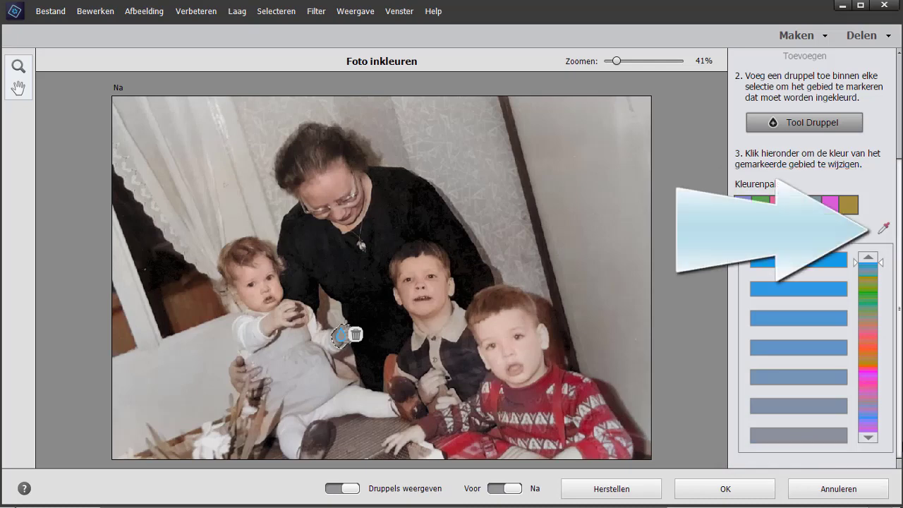
Colour the patch with the baby's sampled skin tone and turn off Druppels weergeven.
left_click(880, 230)
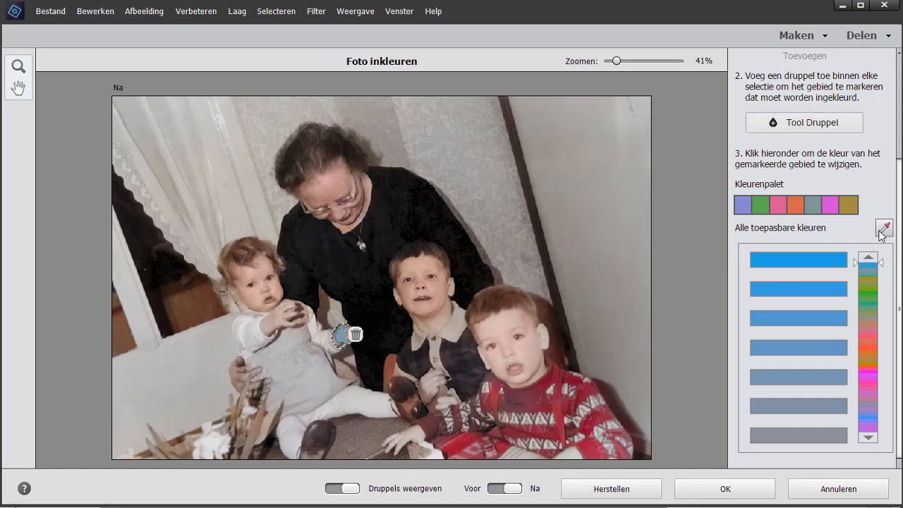
left_click(279, 314)
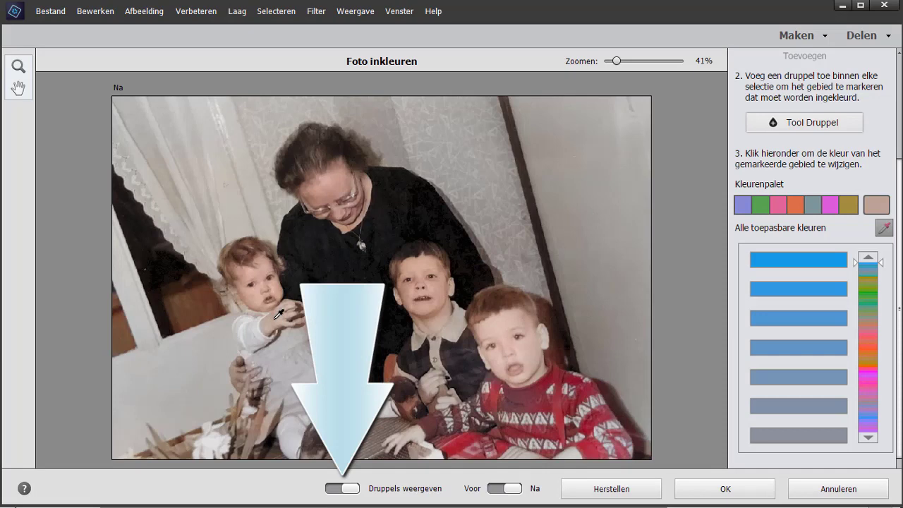
left_click(329, 488)
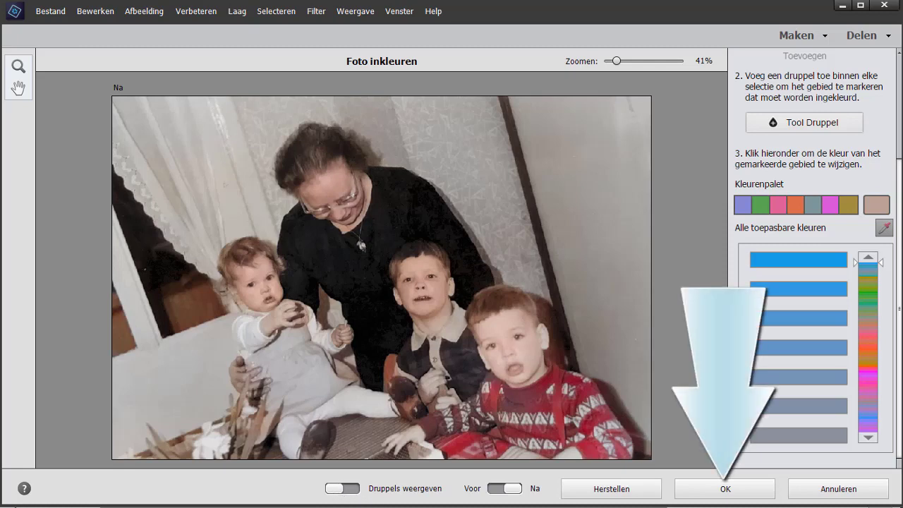
Apply the colorization as a Background Copy layer and switch to the Luxemburg selfie.
left_click(708, 491)
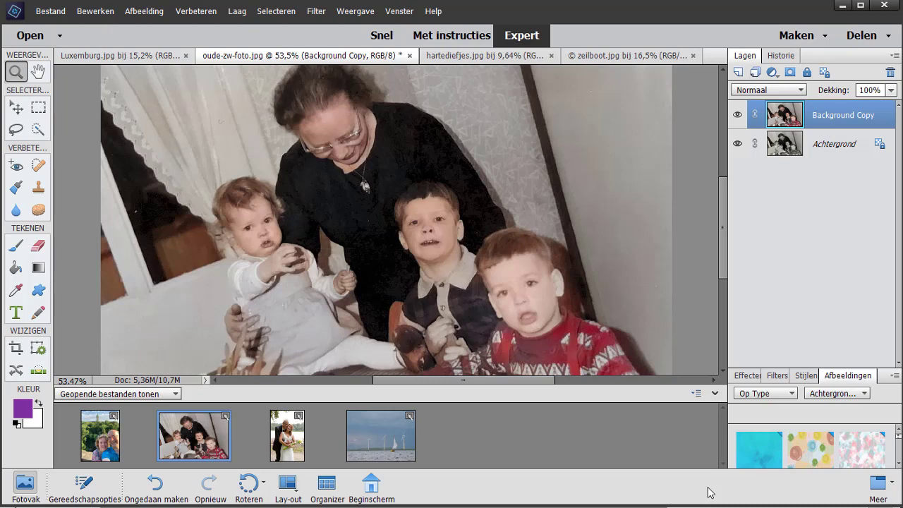
left_click(100, 442)
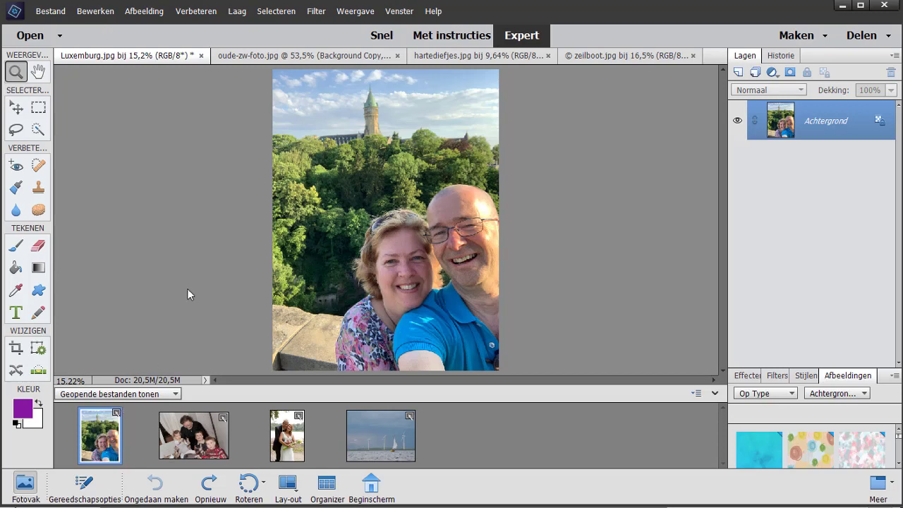
In Huid egaliseren, raise Vloeiendheid near maximum on both the woman's and man's faces.
left_click(197, 13)
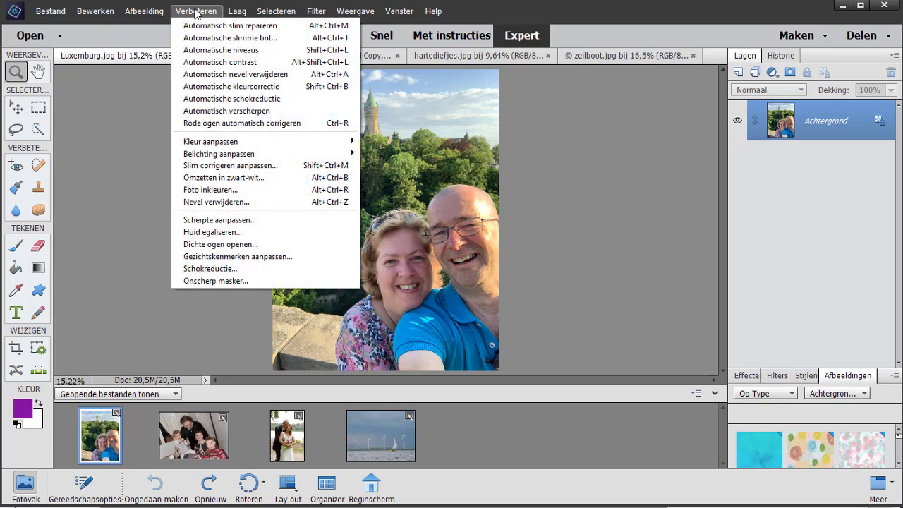
left_click(211, 232)
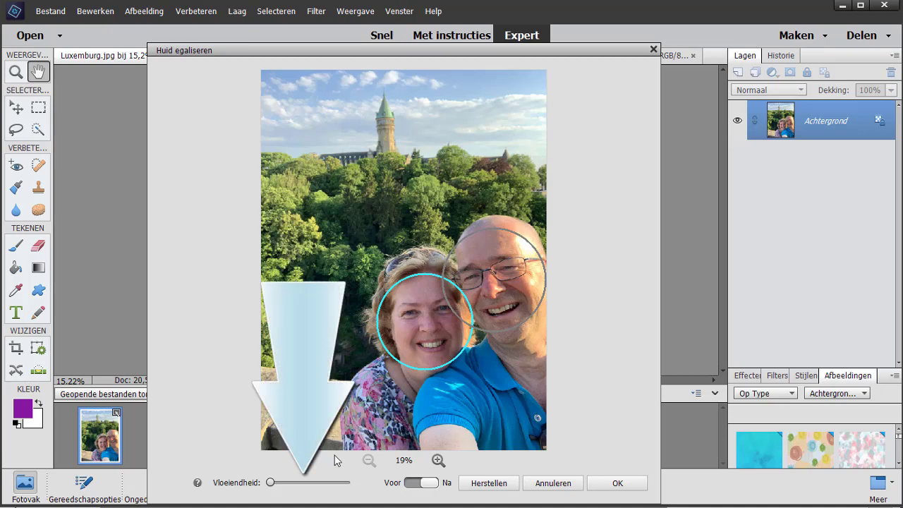
left_click(346, 482)
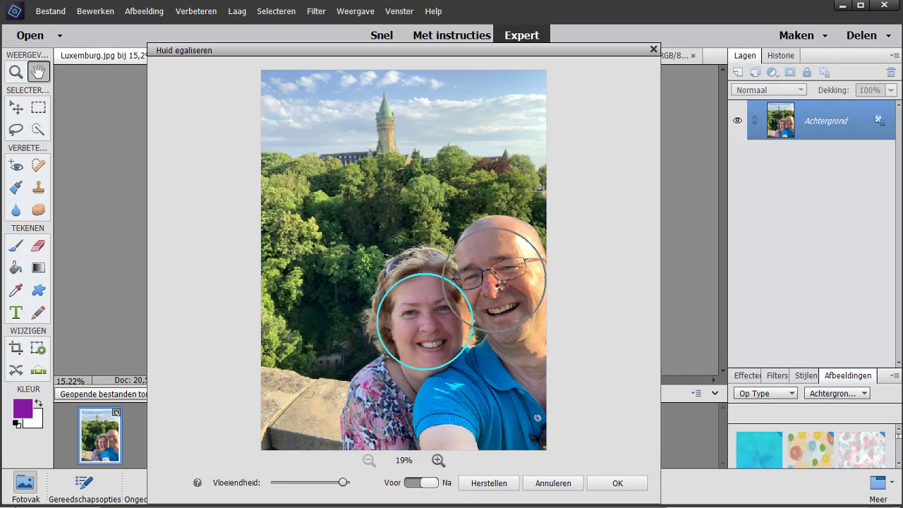
left_click(500, 281)
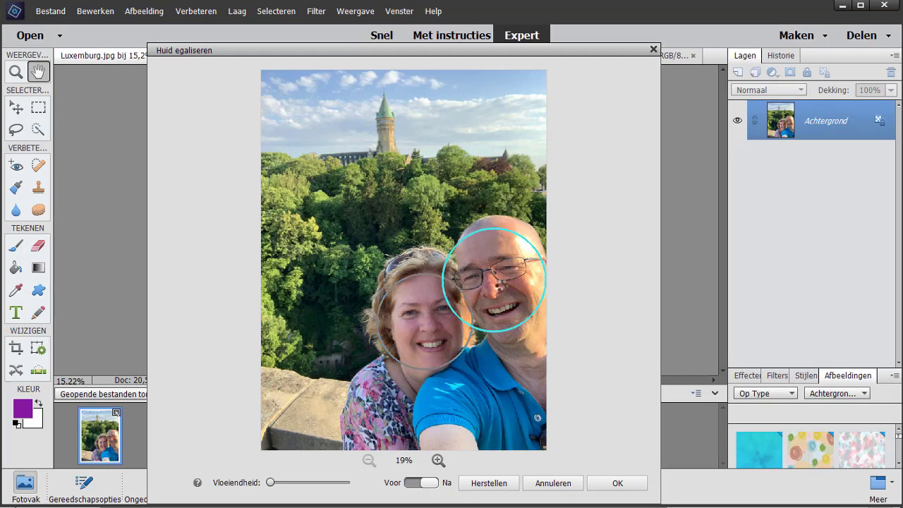
left_click(329, 482)
Compare the enlarged Voor/Na views and apply the skin smoothing.
left_click(437, 460)
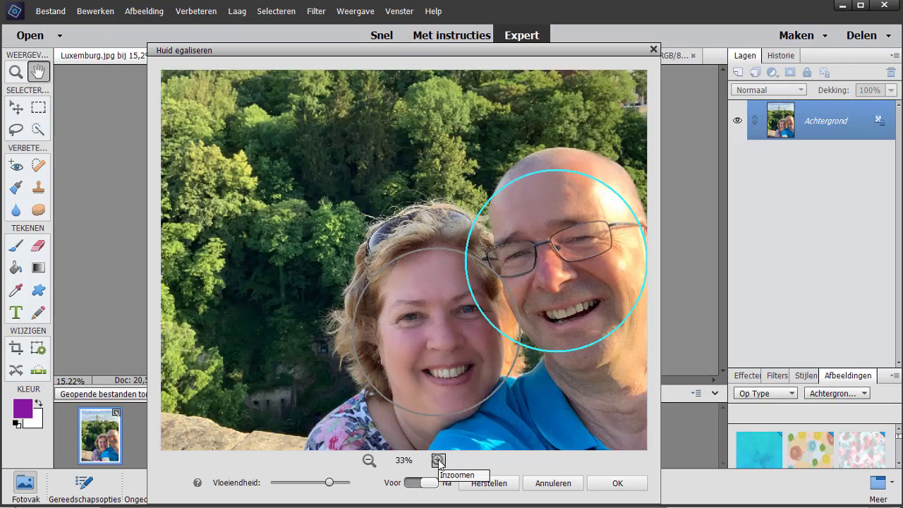
left_click(410, 485)
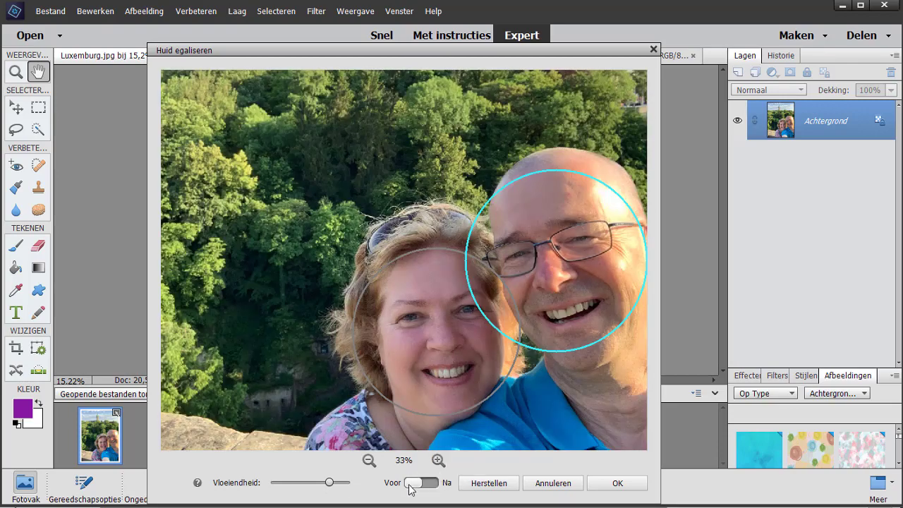
left_click(432, 485)
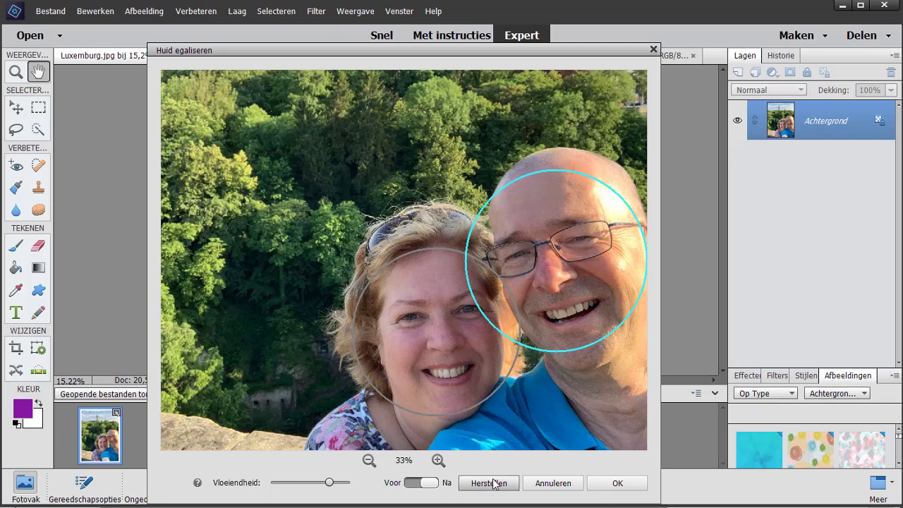
left_click(604, 484)
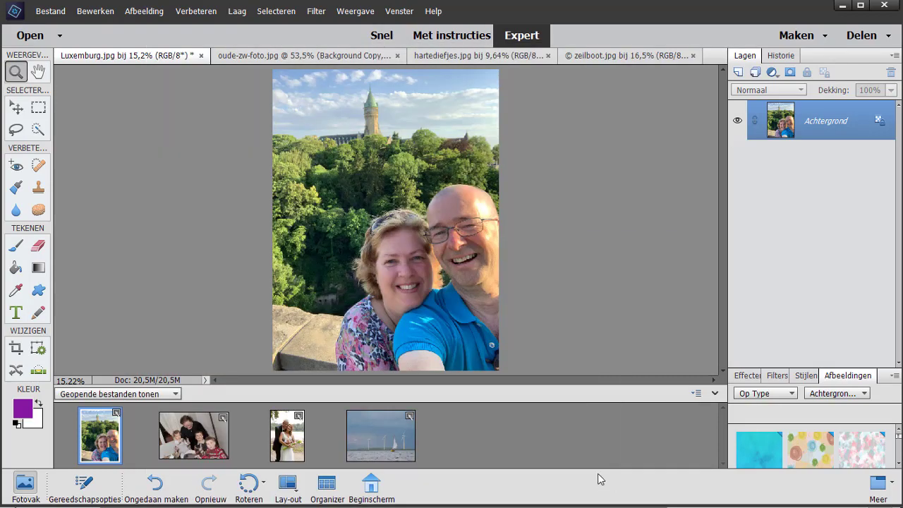
Select the couple with Selecteren > Onderwerp and switch to the Snel selecteren tool.
left_click(274, 16)
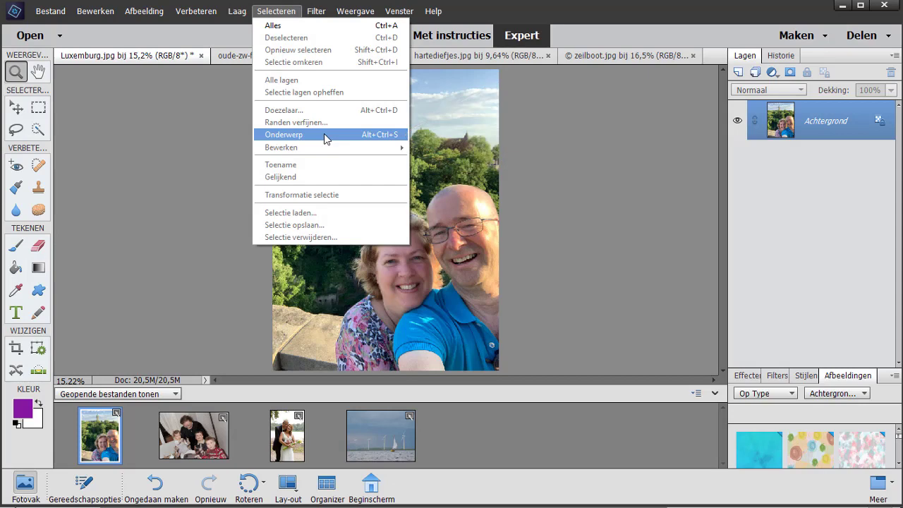
left_click(325, 136)
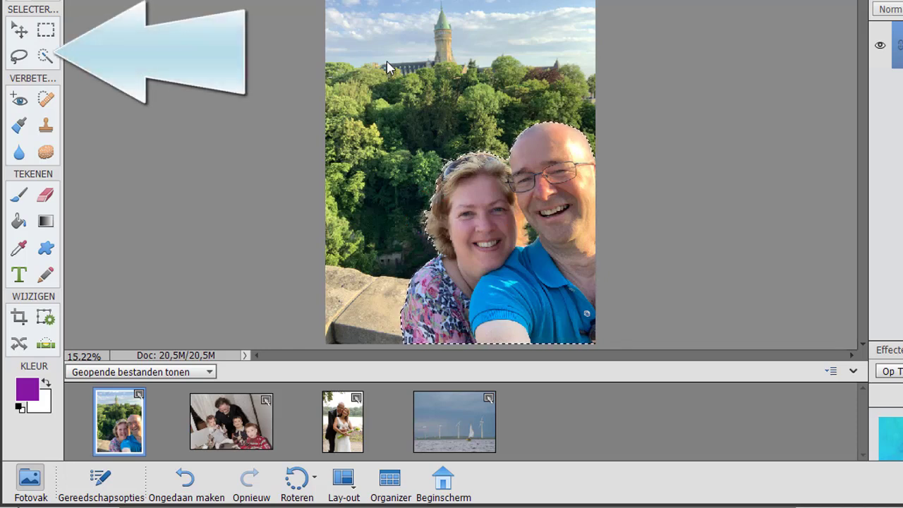
left_click(46, 60)
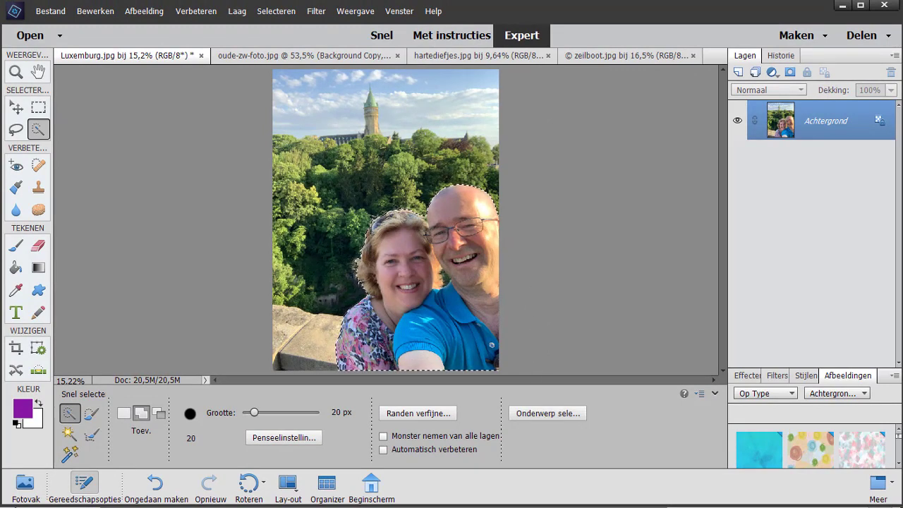
On hartediefjes.jpg, auto-select the wedding couple, deselect with Ctrl+D, then enter guided editing.
left_click(452, 56)
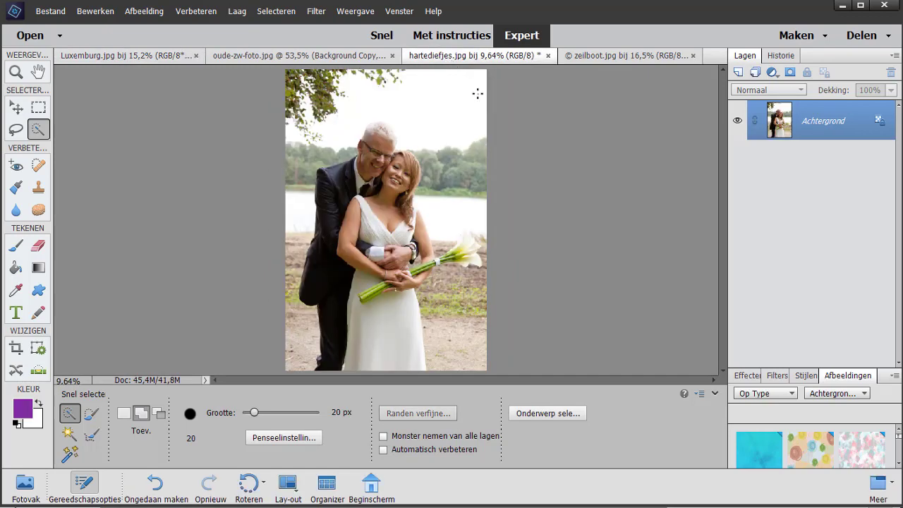
left_click(543, 414)
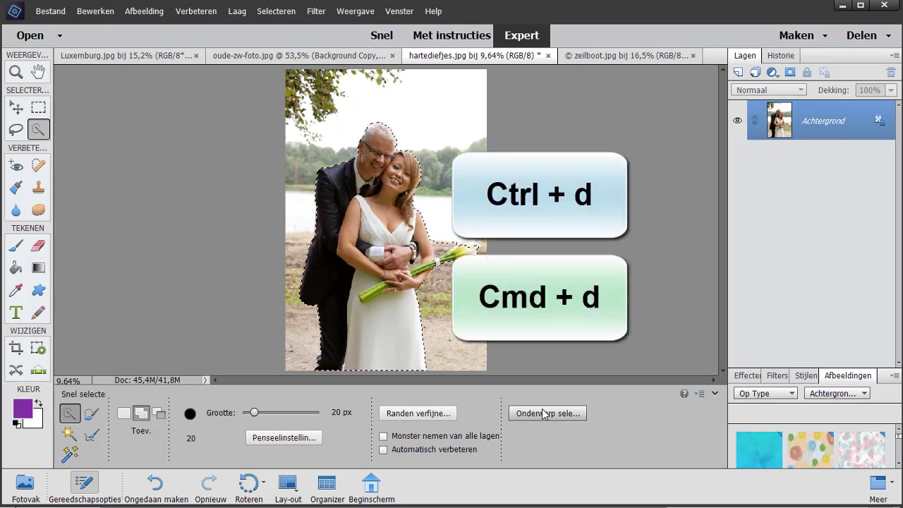
key("ctrl+d")
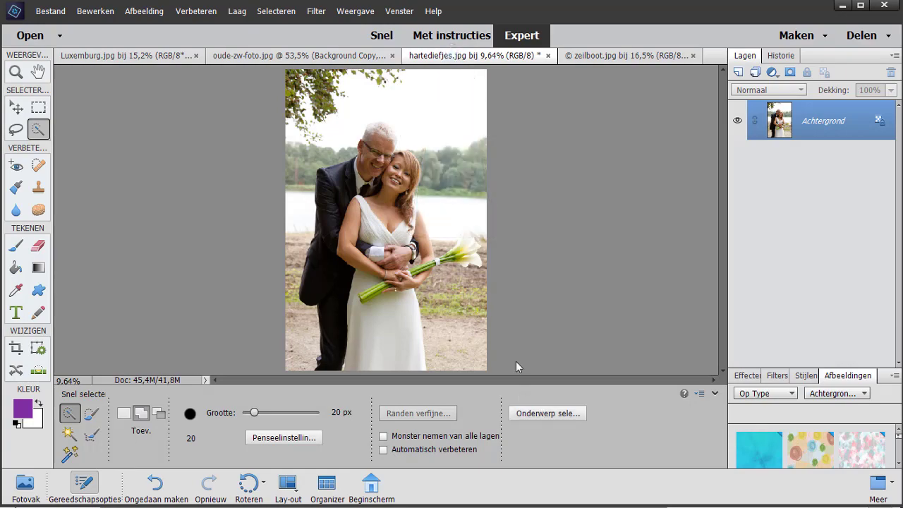
left_click(456, 43)
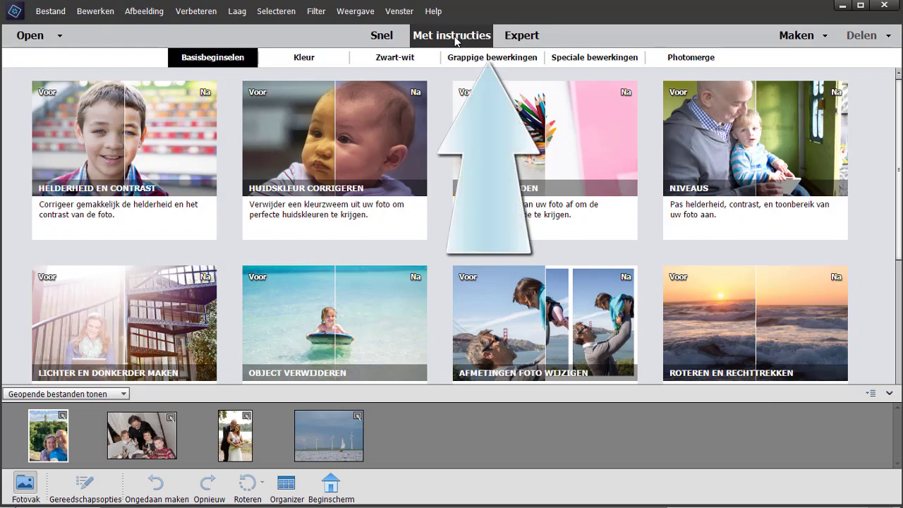
Open the Patroonpenseel edit from the Grappige bewerkingen guided edits.
left_click(488, 60)
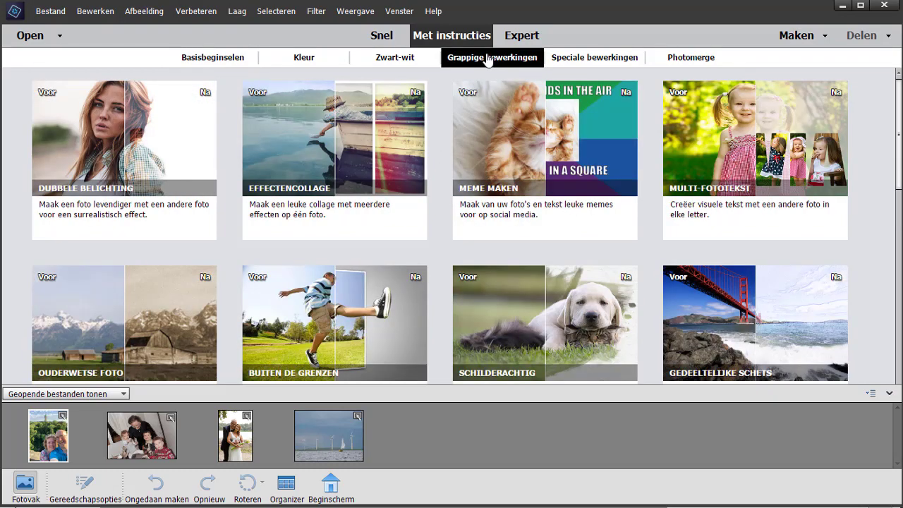
scroll(434, 149, "down", 4)
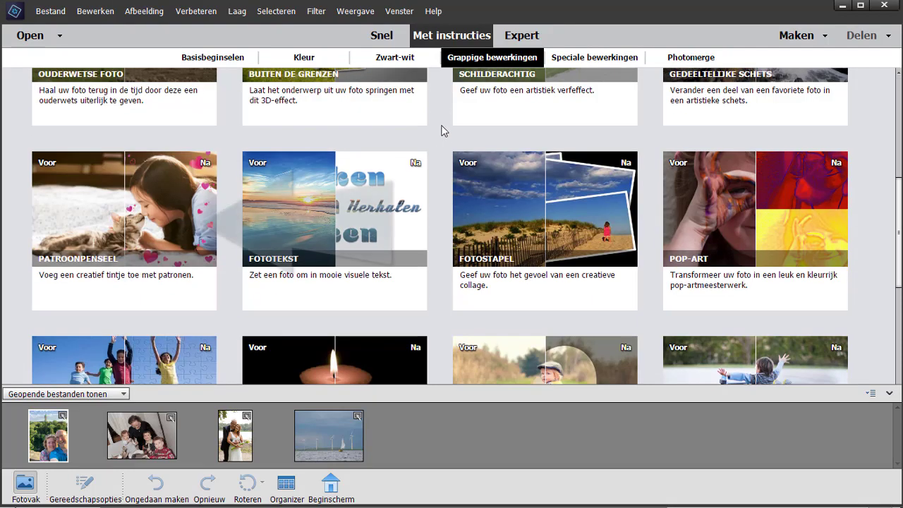
left_click(140, 231)
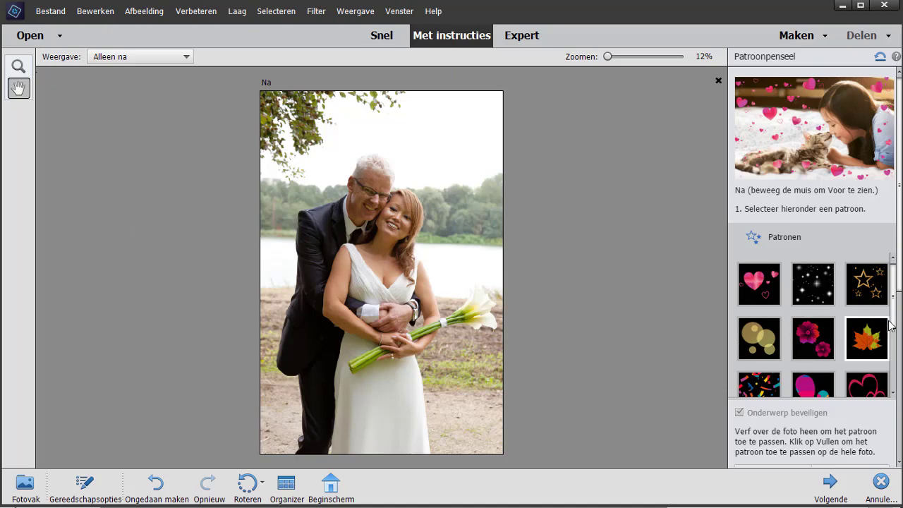
Pick the pink hearts pattern from the Patroonpenseel pattern list.
scroll(894, 359, "down", 3)
scroll(895, 359, "down", 3)
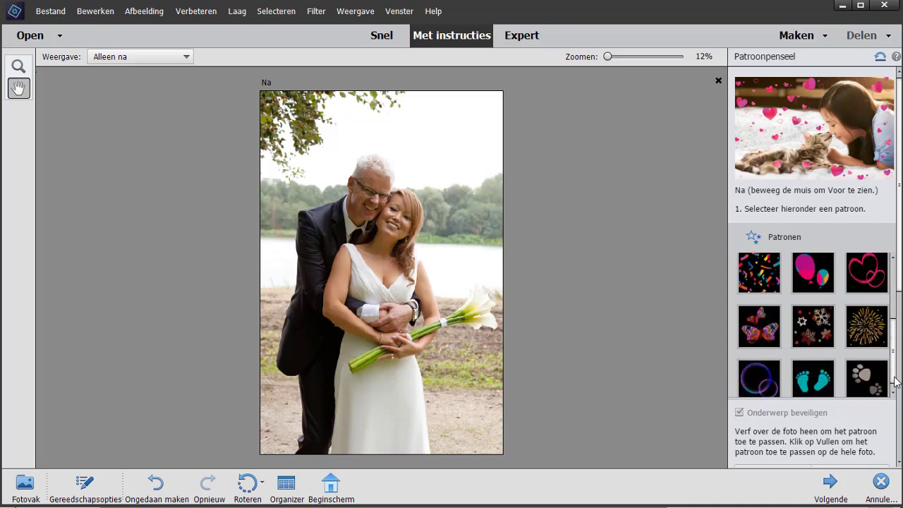
scroll(890, 337, "up", 4)
scroll(890, 338, "up", 2)
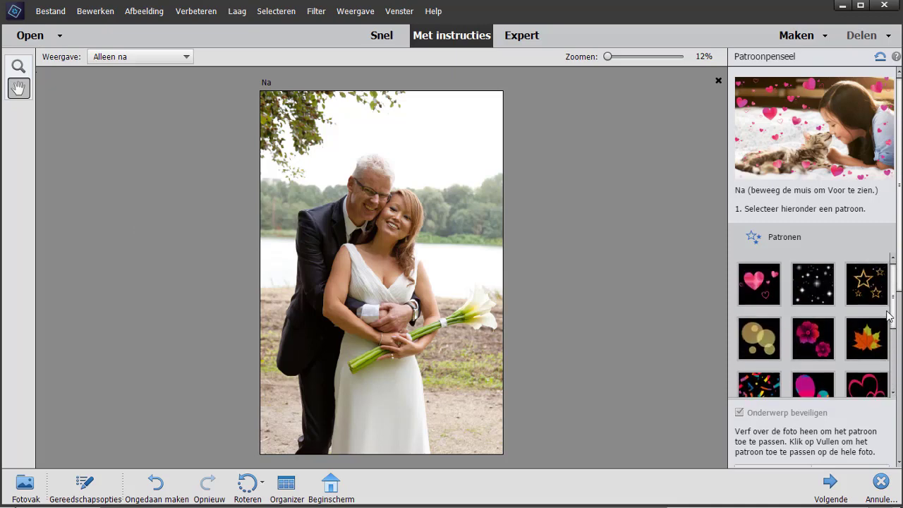
scroll(899, 298, "down", 1)
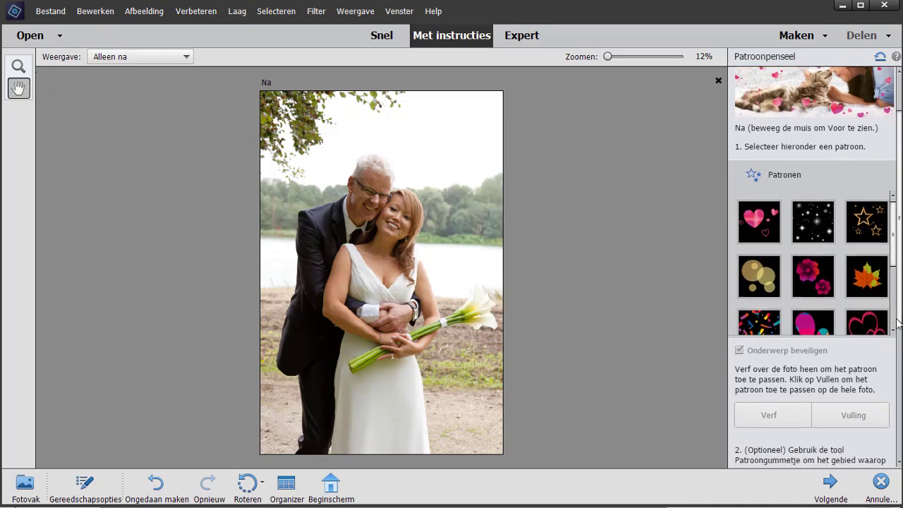
left_click_drag(899, 298, 897, 359)
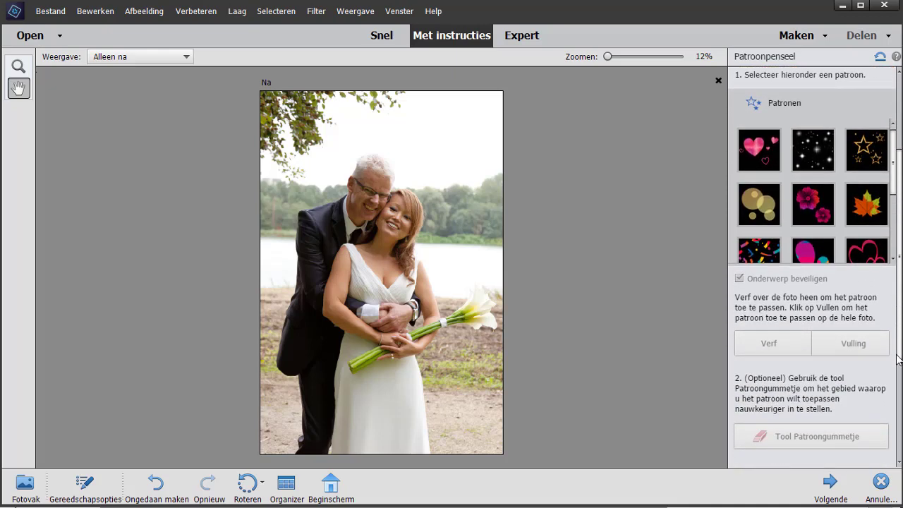
left_click(770, 158)
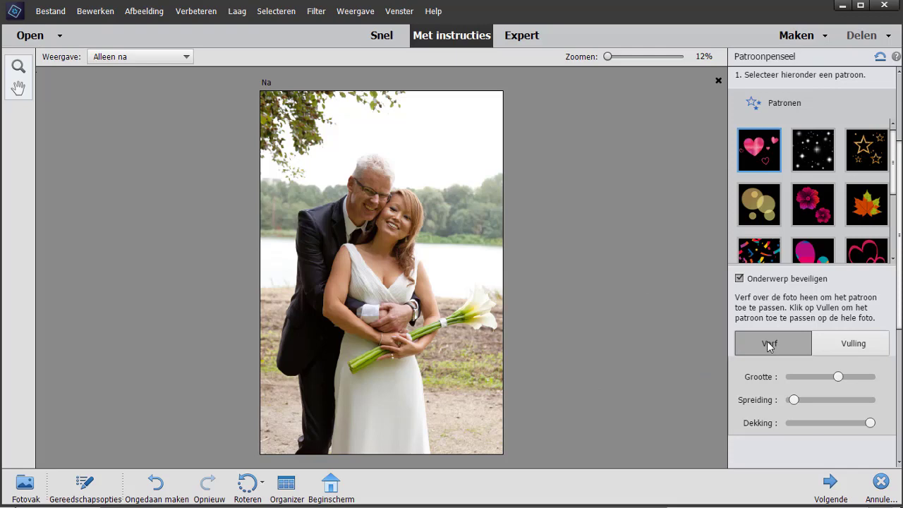
Fill the photo with hearts, enable Onderwerp beveiligen, and lower Dekking to 82.
left_click(837, 352)
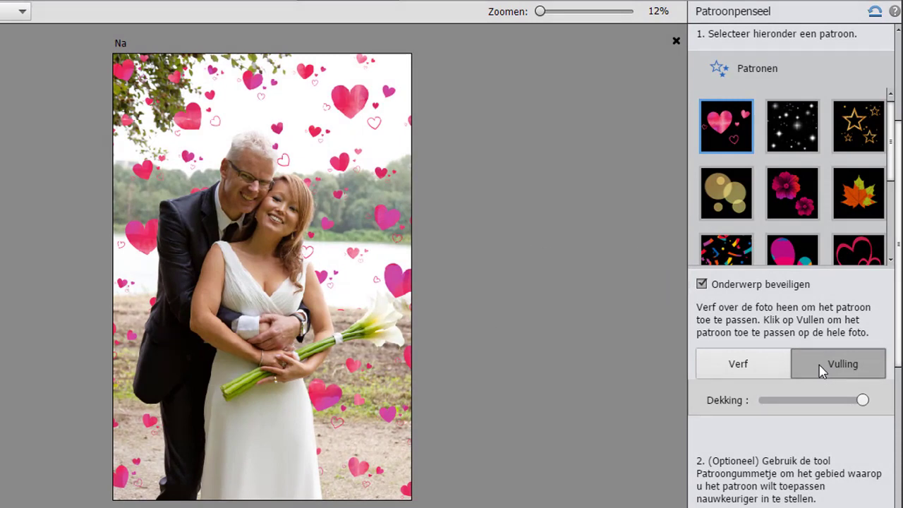
left_click(702, 285)
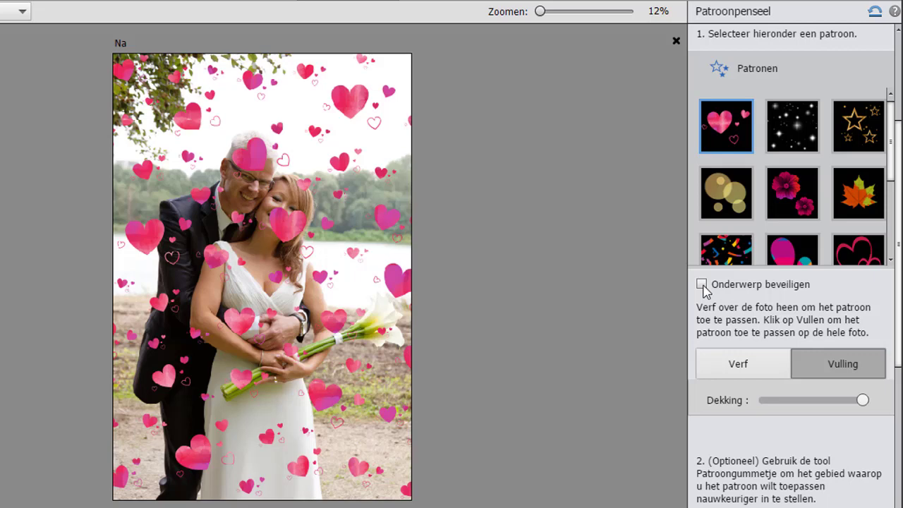
left_click(702, 284)
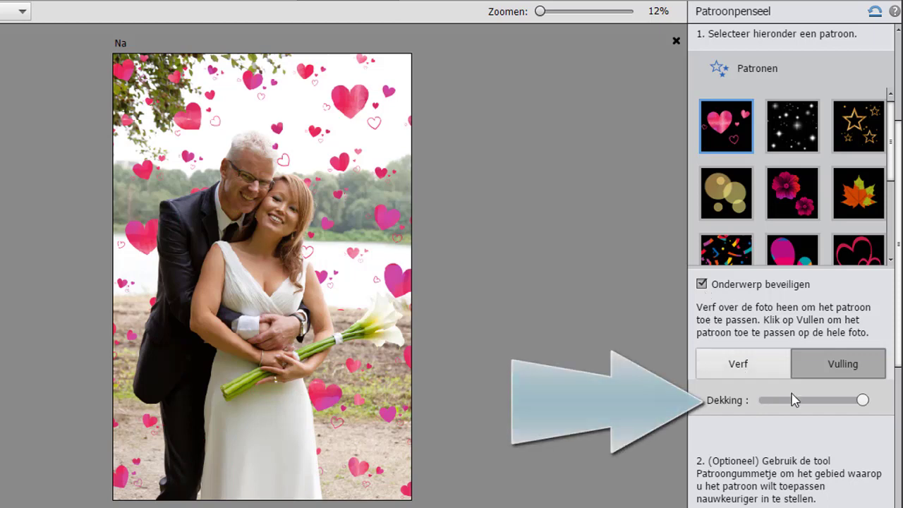
left_click_drag(862, 400, 846, 400)
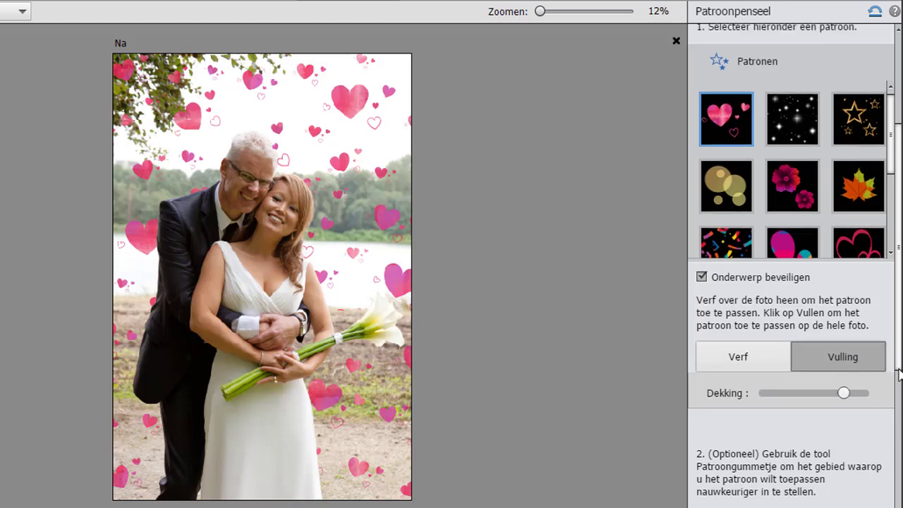
scroll(899, 361, "down", 3)
scroll(900, 361, "down", 3)
scroll(900, 361, "down", 2)
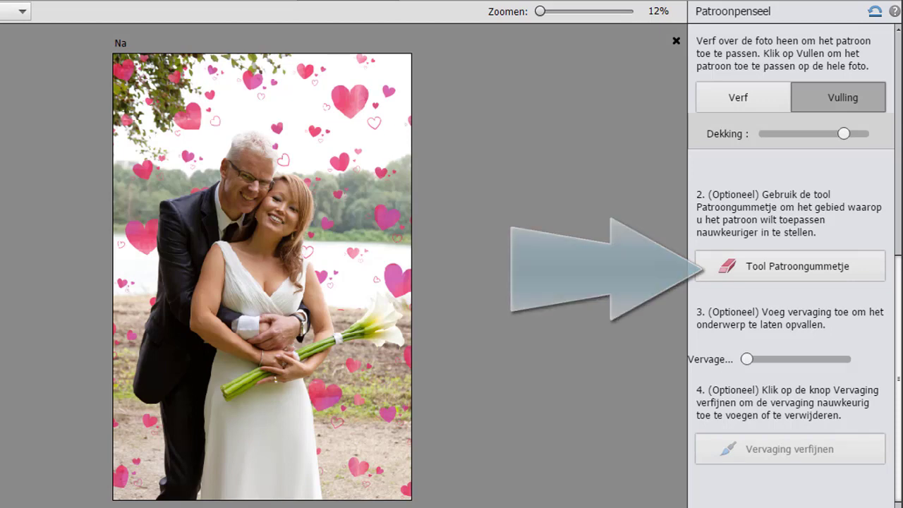
Erase the stray heart by the bride's hair at size 109, then raise Vervaging.
left_click(787, 273)
left_click(790, 290)
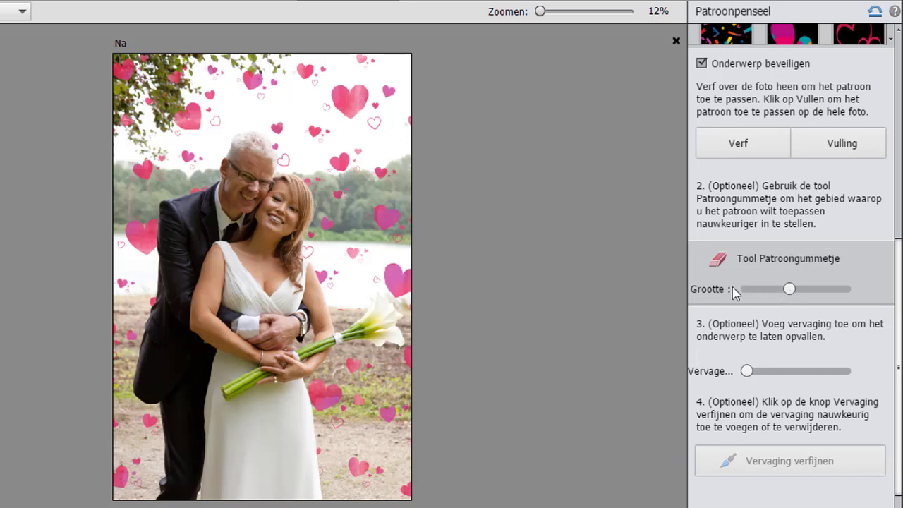
left_click(307, 183)
left_click_drag(746, 370, 779, 370)
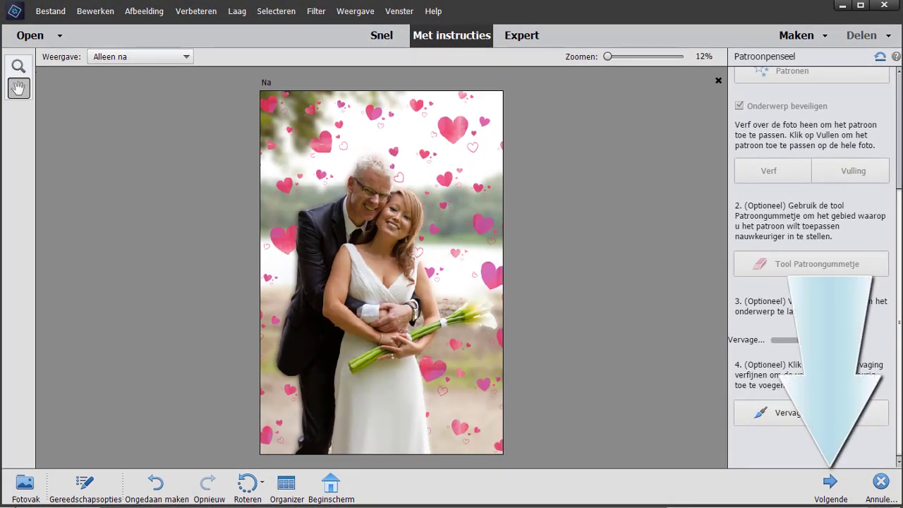
Finish the hearts edit, switch to zeilboot.jpg in Expert, and return to Met instructies.
left_click(832, 485)
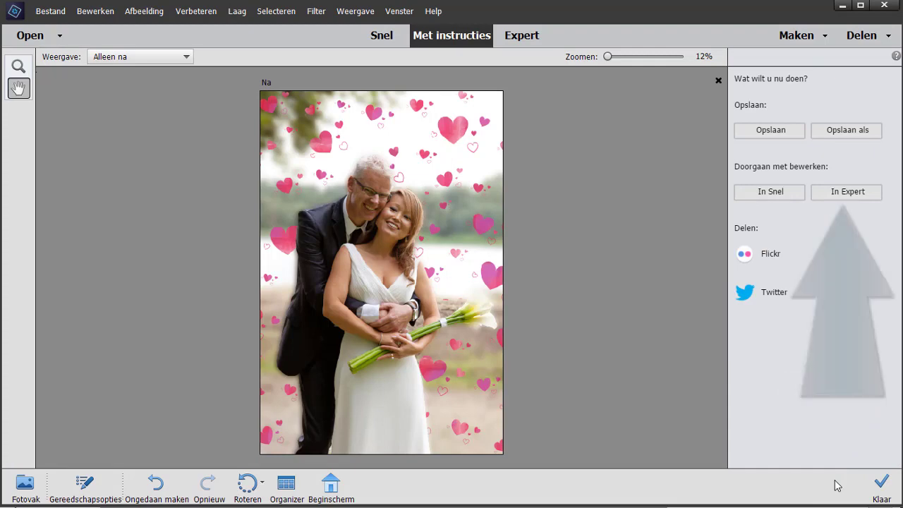
left_click(840, 195)
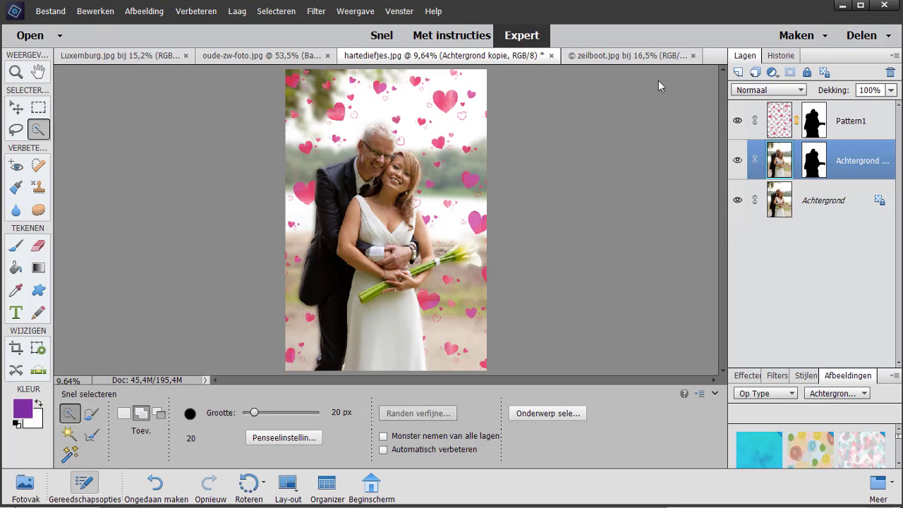
left_click(616, 59)
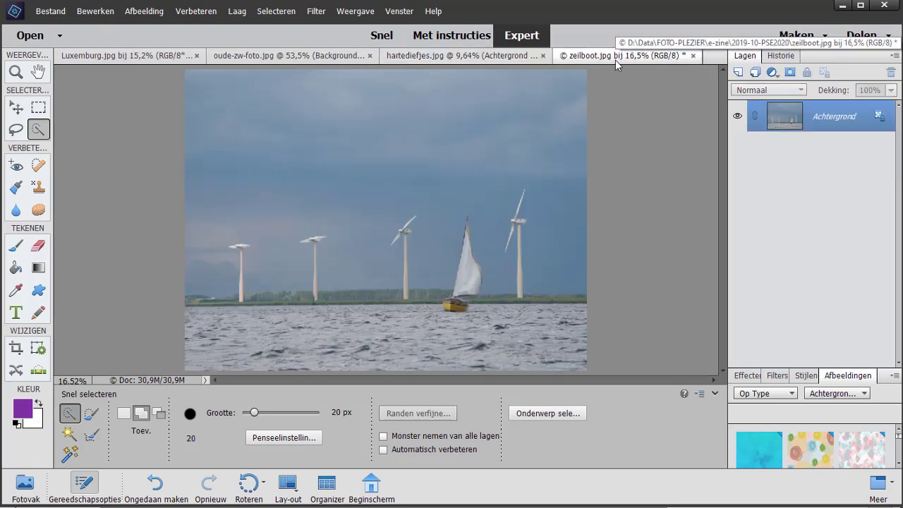
left_click(453, 36)
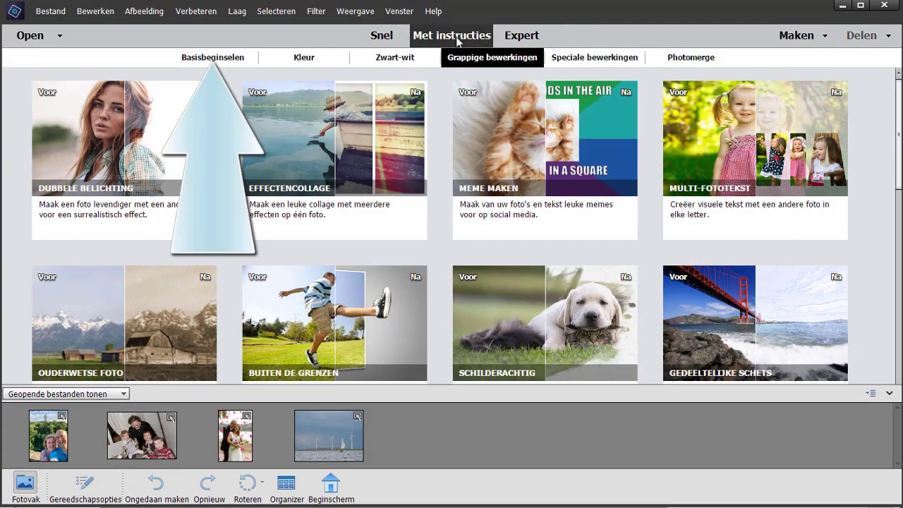
Open Object verwijderen under Basisbeginselen and choose the Lasso selection option.
left_click(222, 61)
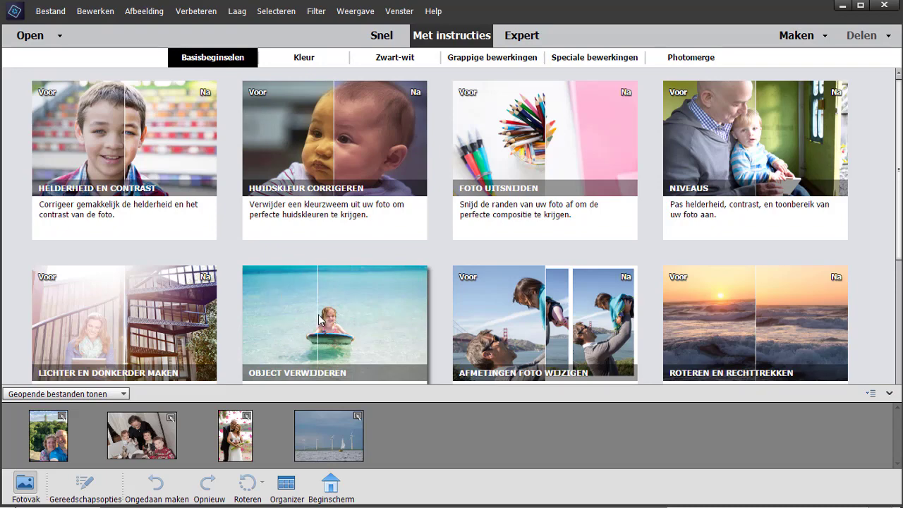
left_click(318, 315)
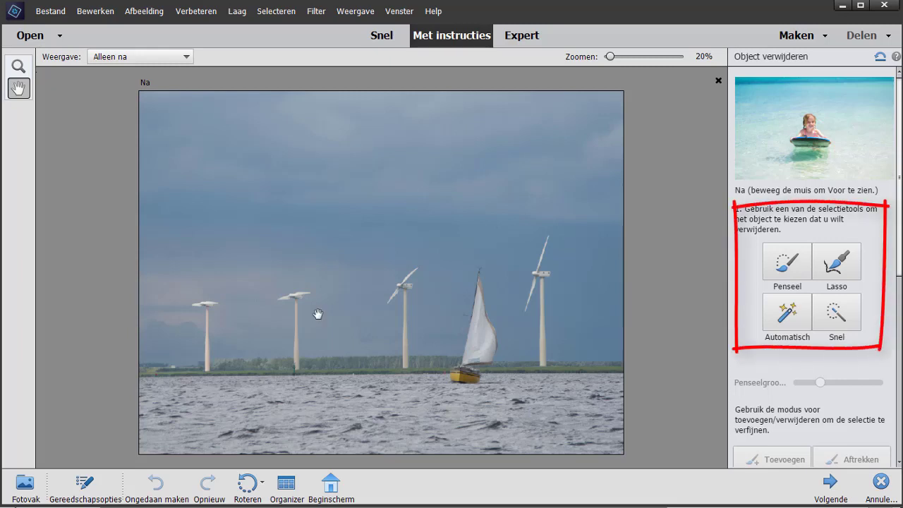
left_click(833, 264)
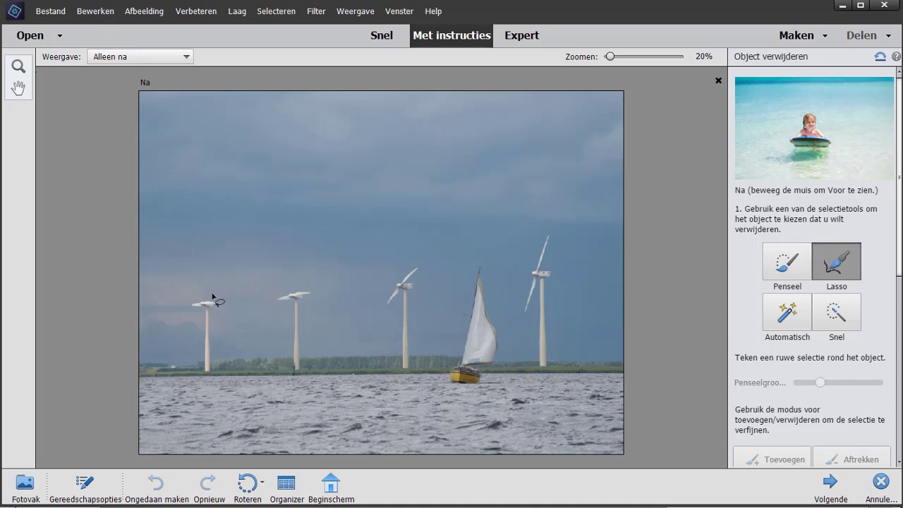
Draw rough lasso outlines around the leftmost, second, third and rightmost wind turbines.
left_click_drag(212, 294, 196, 371)
left_click_drag(197, 372, 212, 294)
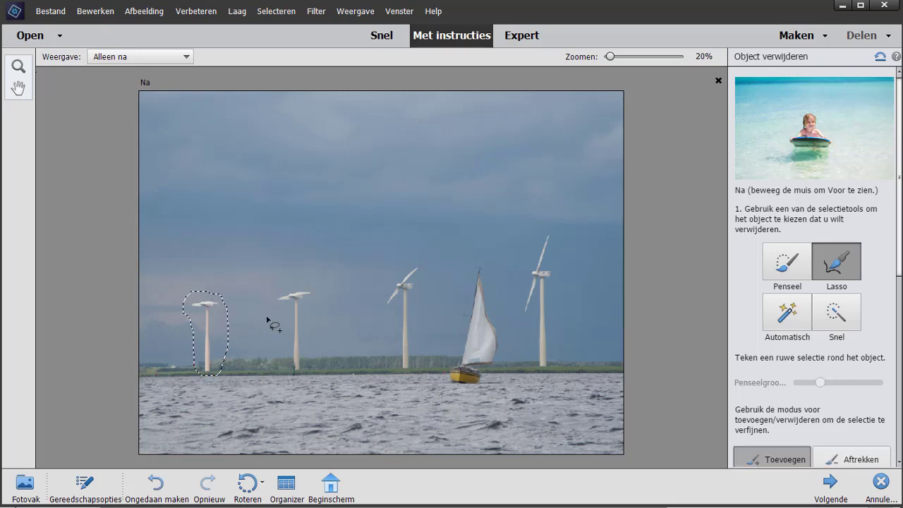
left_click_drag(285, 315, 311, 315)
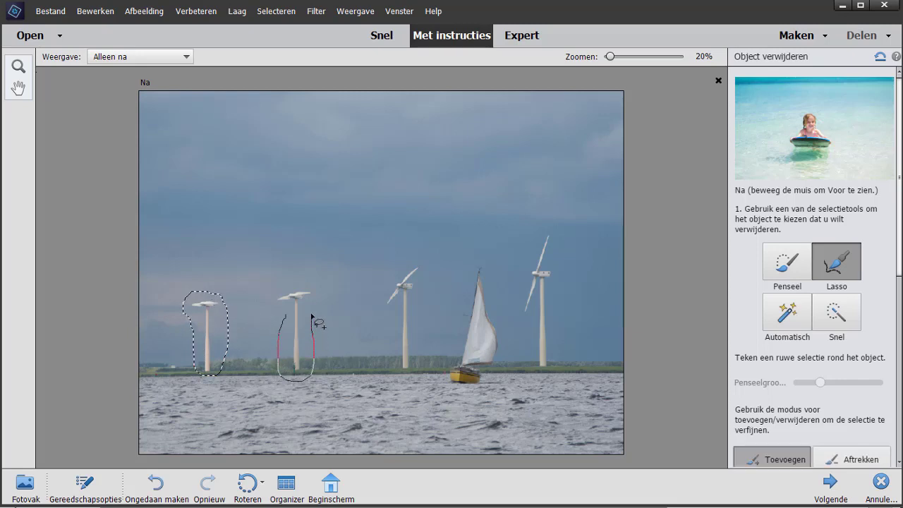
left_click_drag(311, 315, 286, 316)
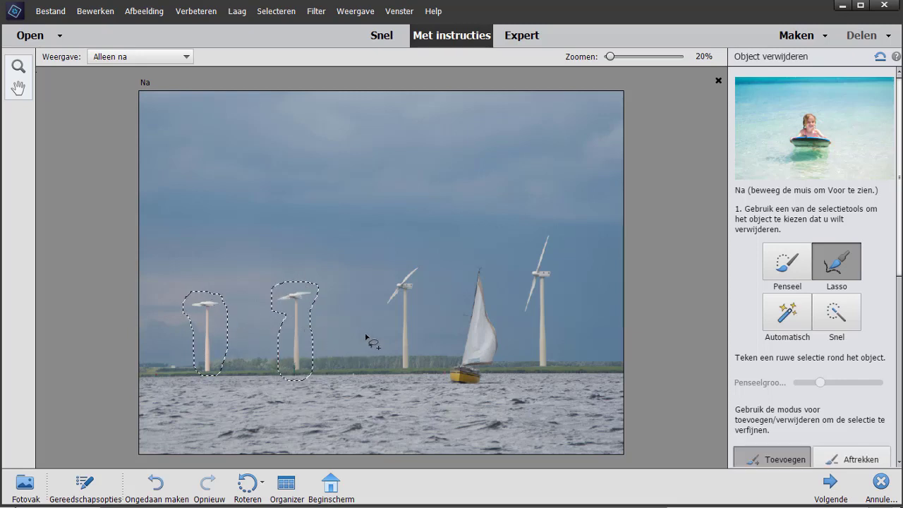
mouse_move(395, 326)
left_mouse_down()
mouse_move(420, 305)
mouse_move(394, 331)
left_mouse_up()
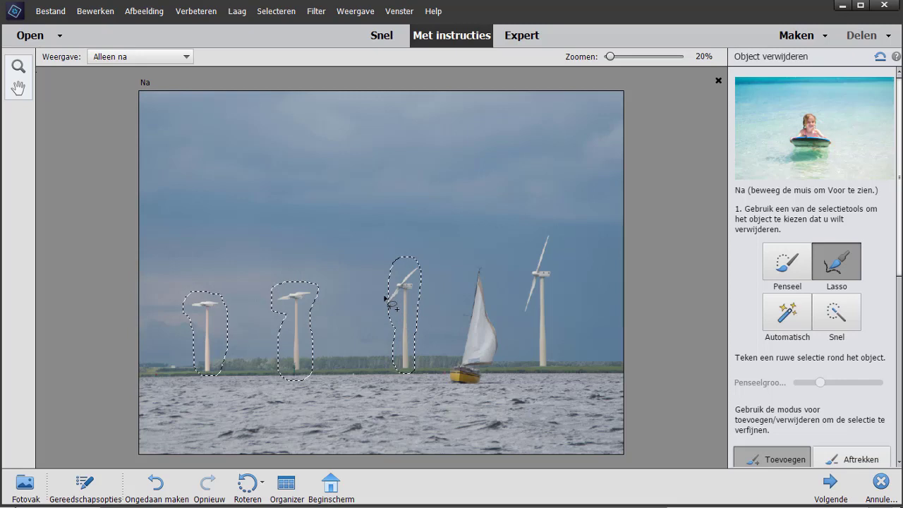
left_click_drag(387, 300, 397, 317)
mouse_move(514, 307)
left_mouse_down()
mouse_move(557, 310)
mouse_move(518, 312)
left_mouse_up()
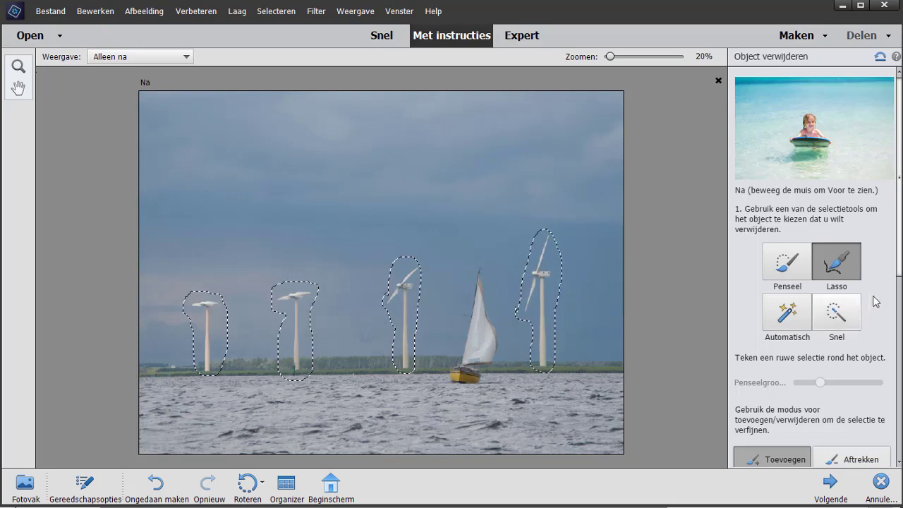
left_click_drag(899, 281, 897, 421)
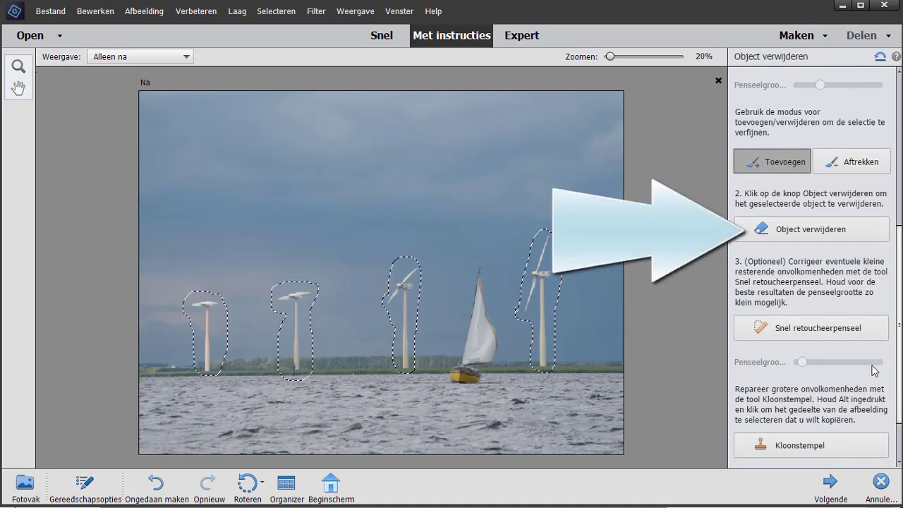
Apply Object verwijderen to erase the selected turbines and complete the edit with Volgende.
left_click(817, 231)
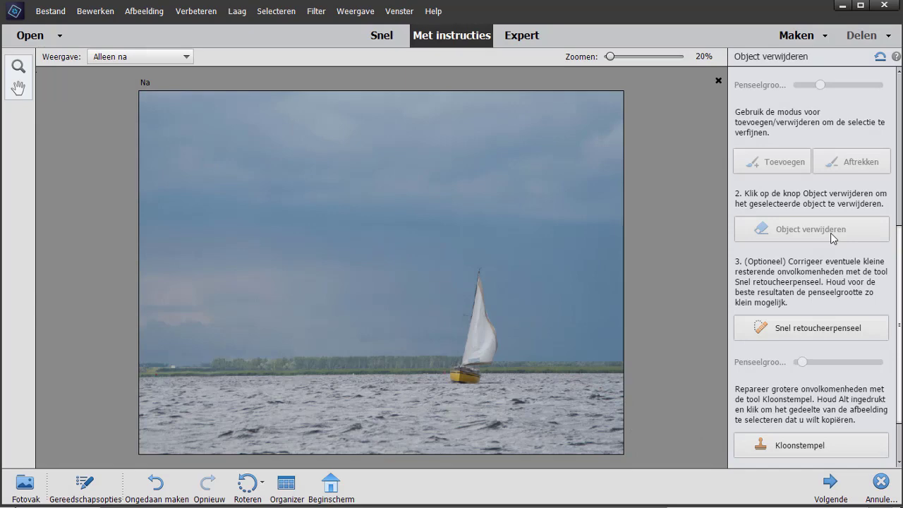
left_click(822, 484)
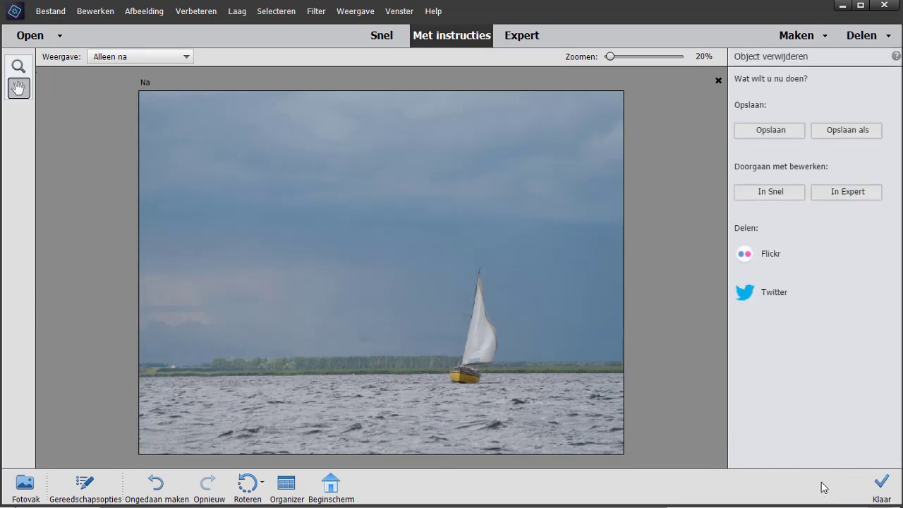
Move the edited zeilboot.jpg into the Expert workspace via In Expert.
left_click(837, 195)
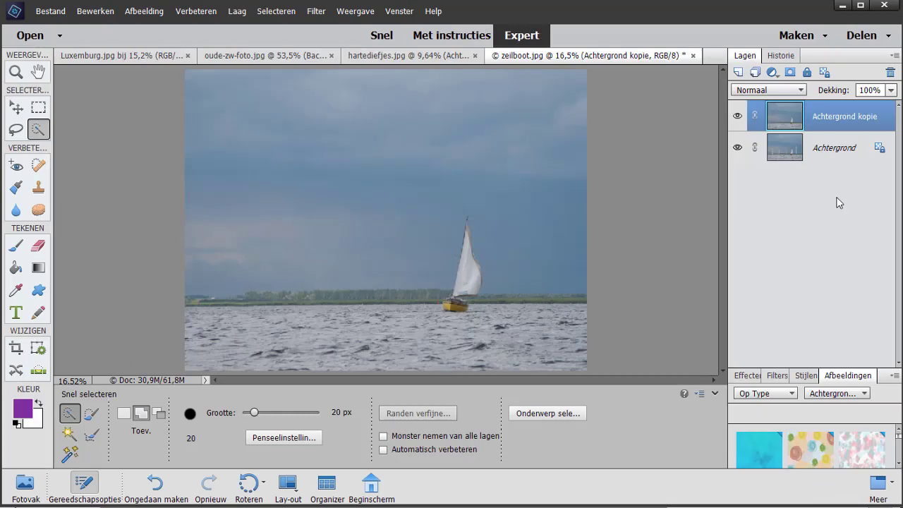